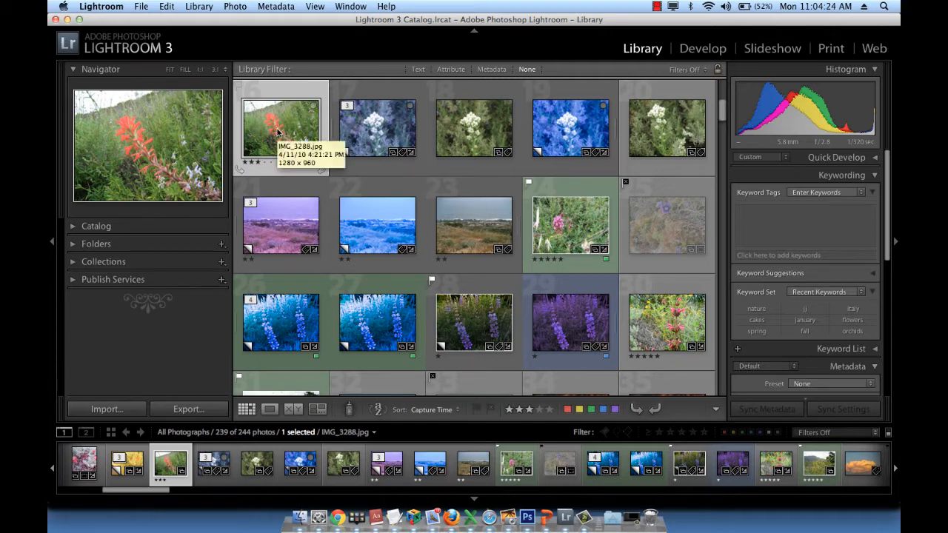
Create three virtual copies of the red flower photo IMG_3288.jpg and view the original in Loupe view.
right_click(279, 134)
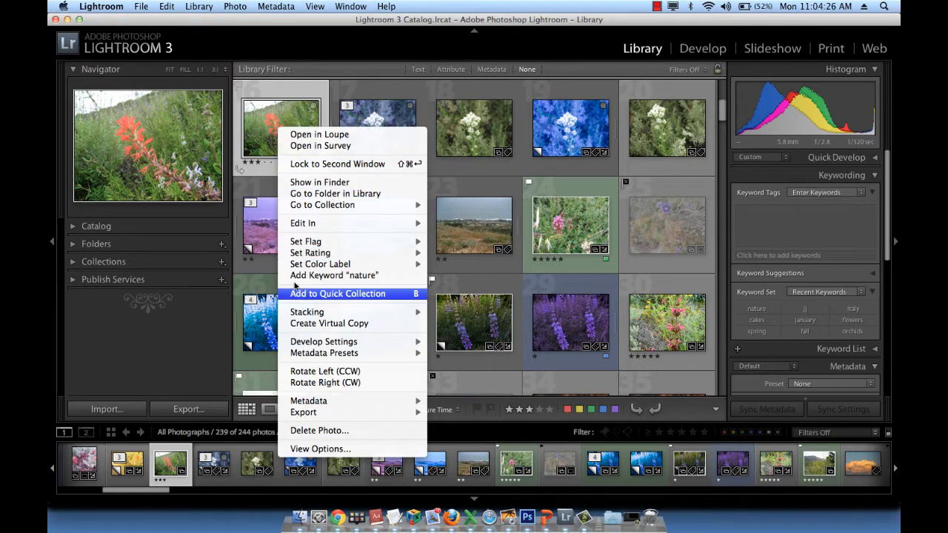
click(308, 328)
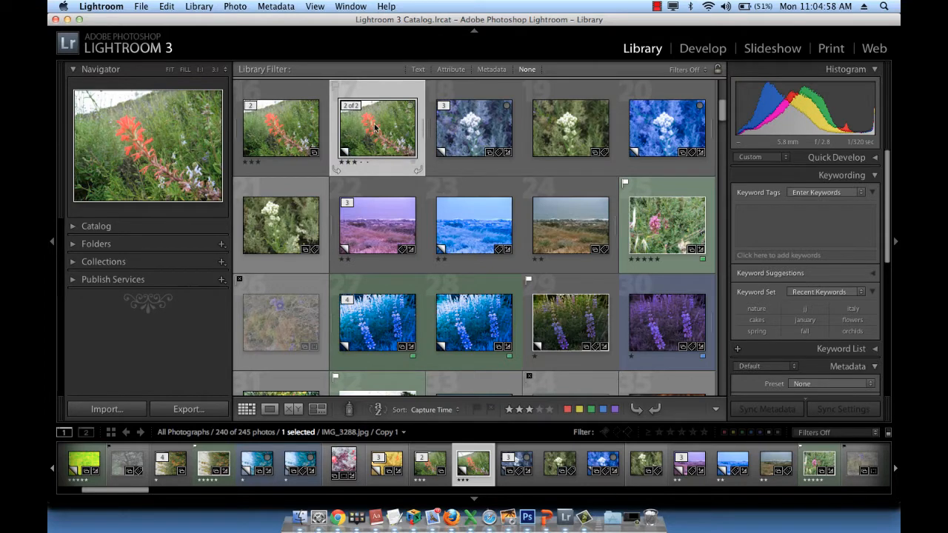
click(289, 136)
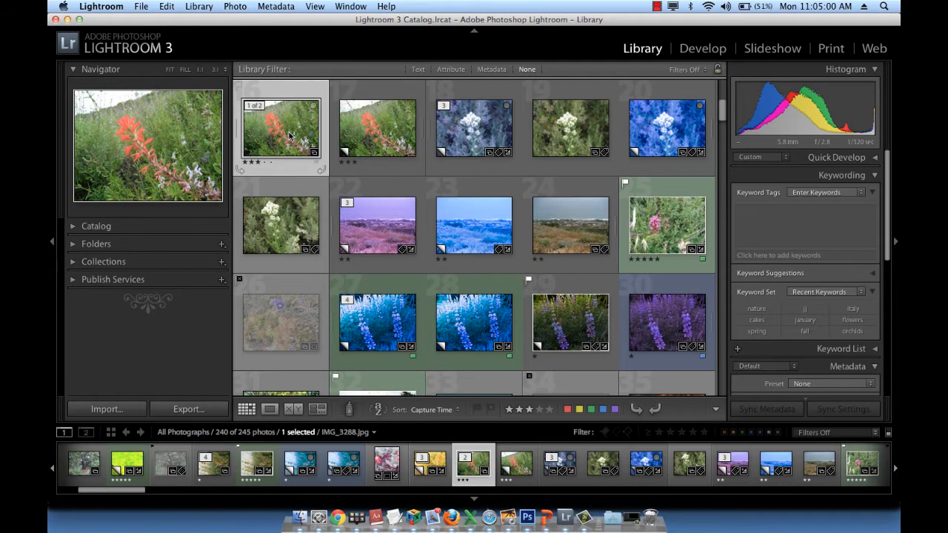
right_click(290, 135)
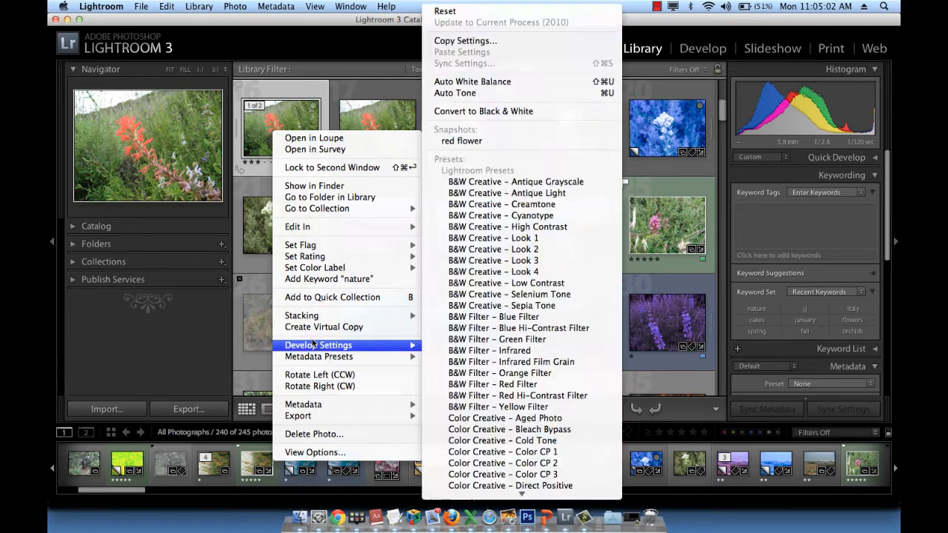
click(314, 327)
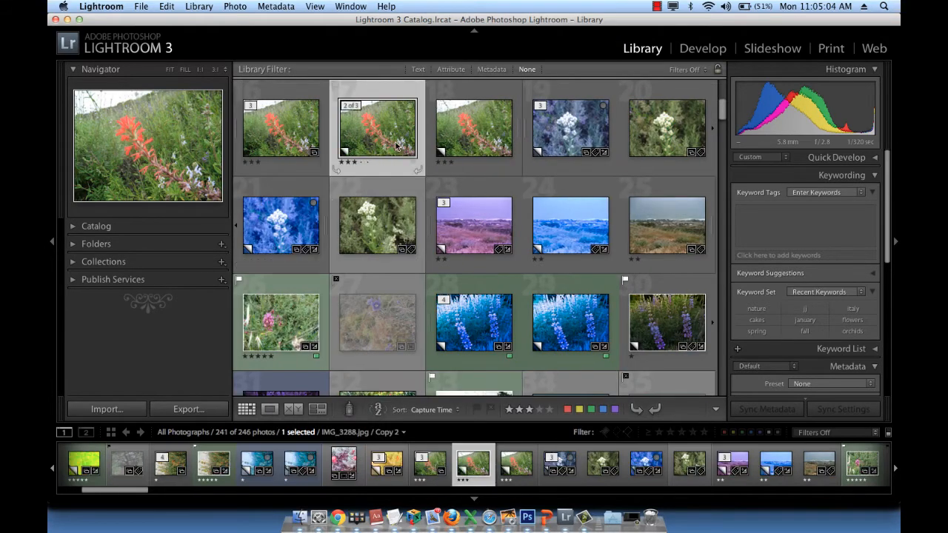
right_click(291, 125)
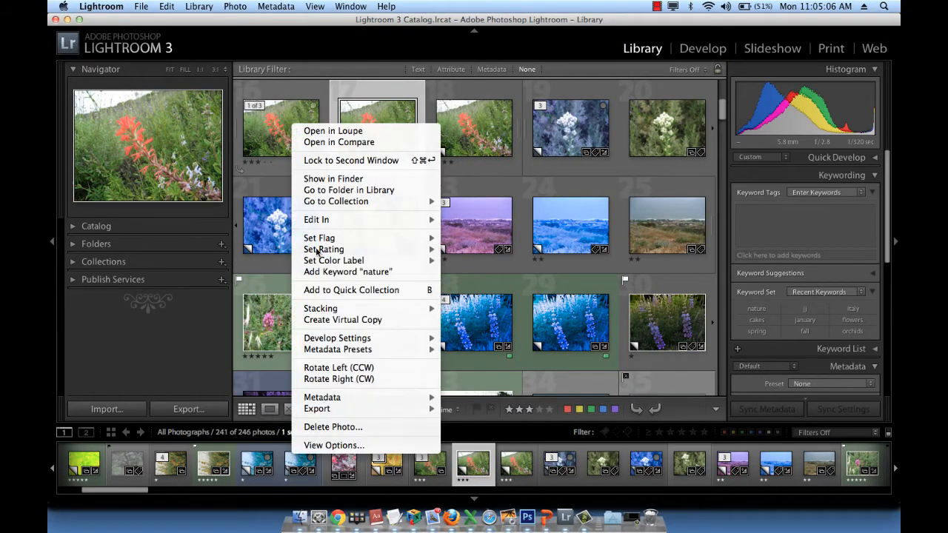
click(323, 326)
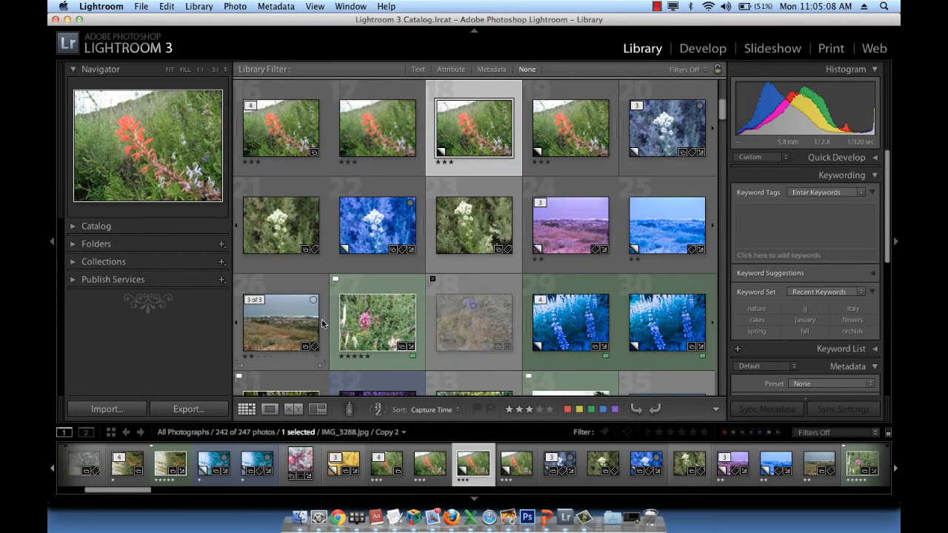
click(293, 135)
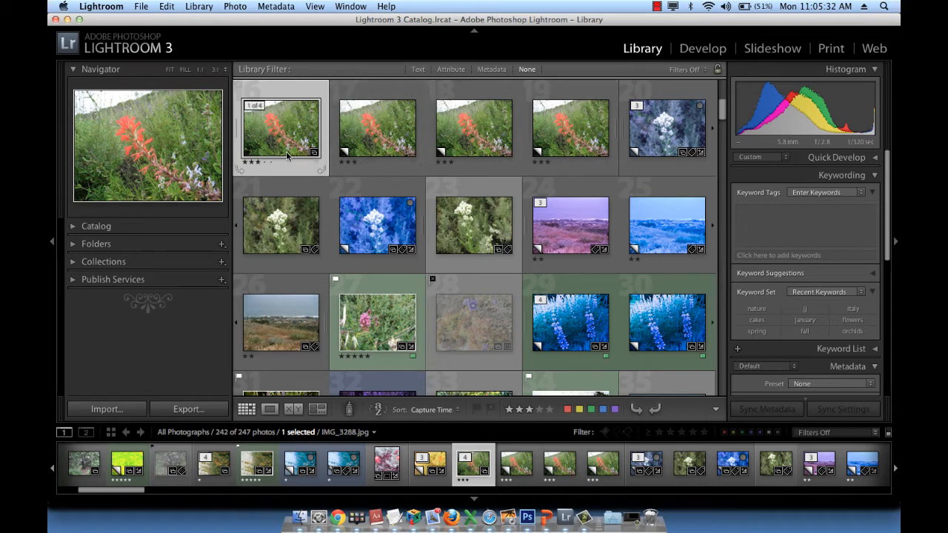
click(271, 410)
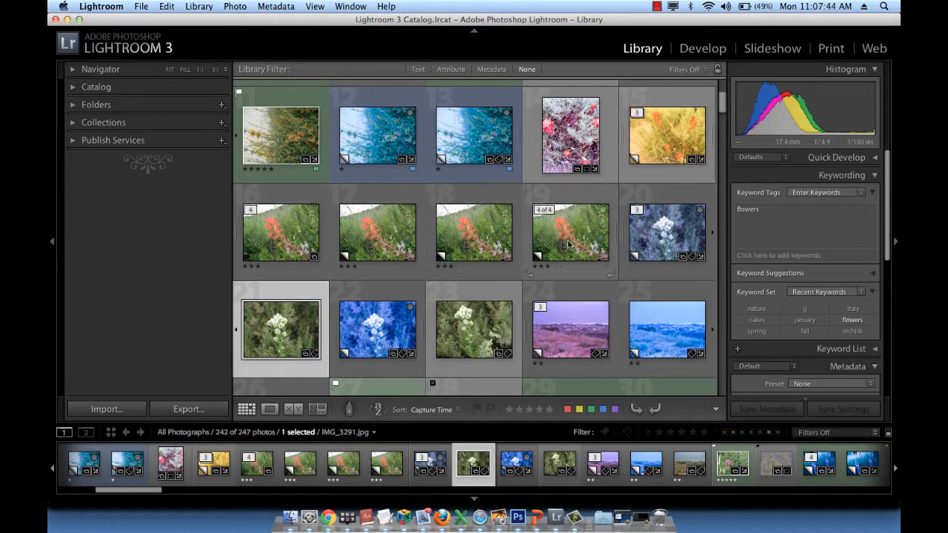
Create a collection named "red flower" containing the original red flower photo and its three virtual copies, and clear the photo selection.
click(295, 234)
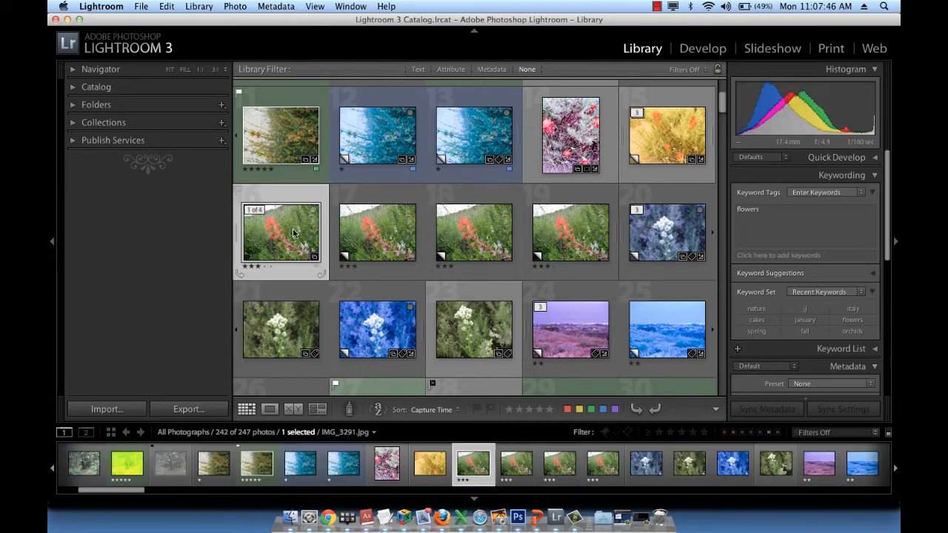
shift+click(537, 237)
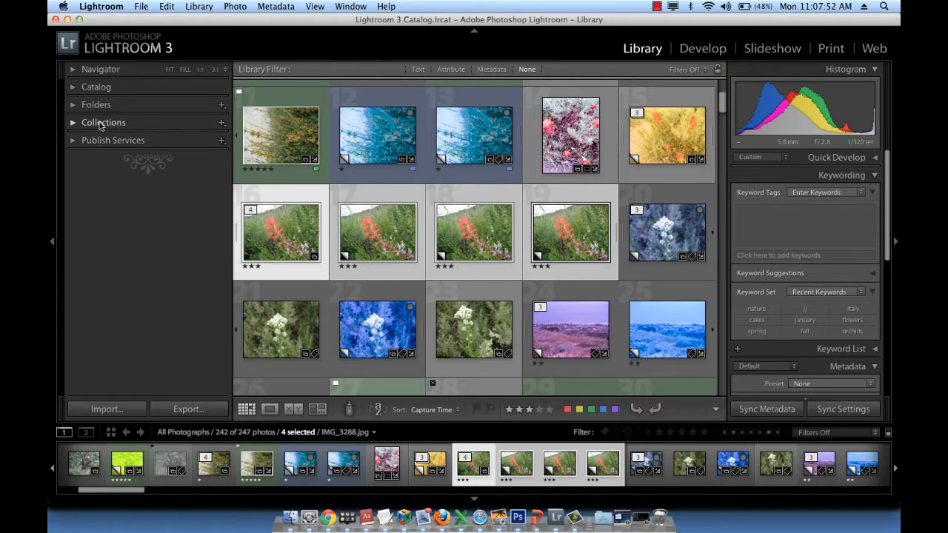
click(222, 124)
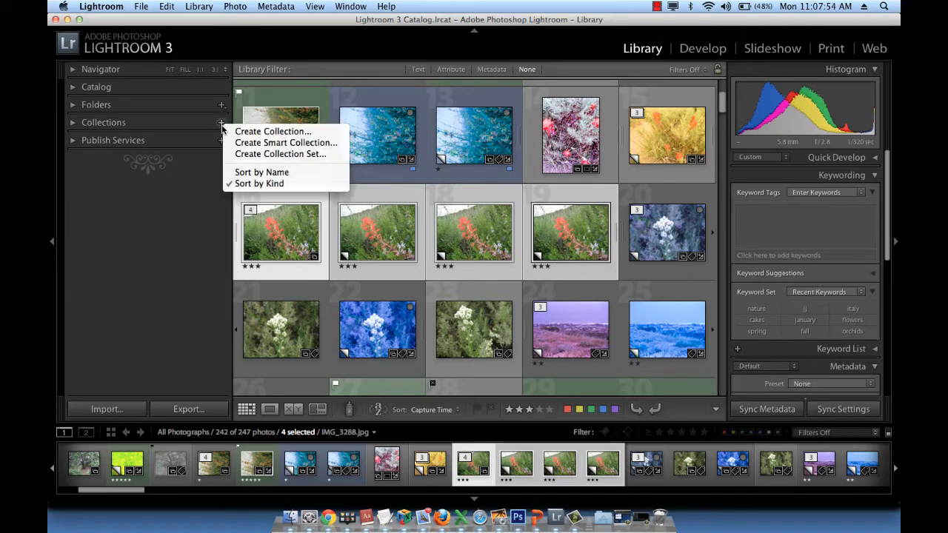
click(260, 132)
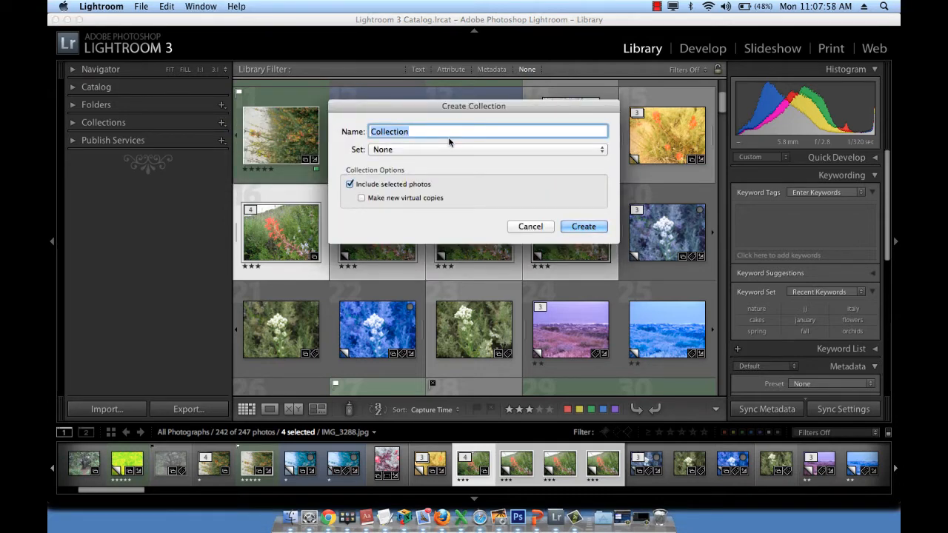
text(red flower)
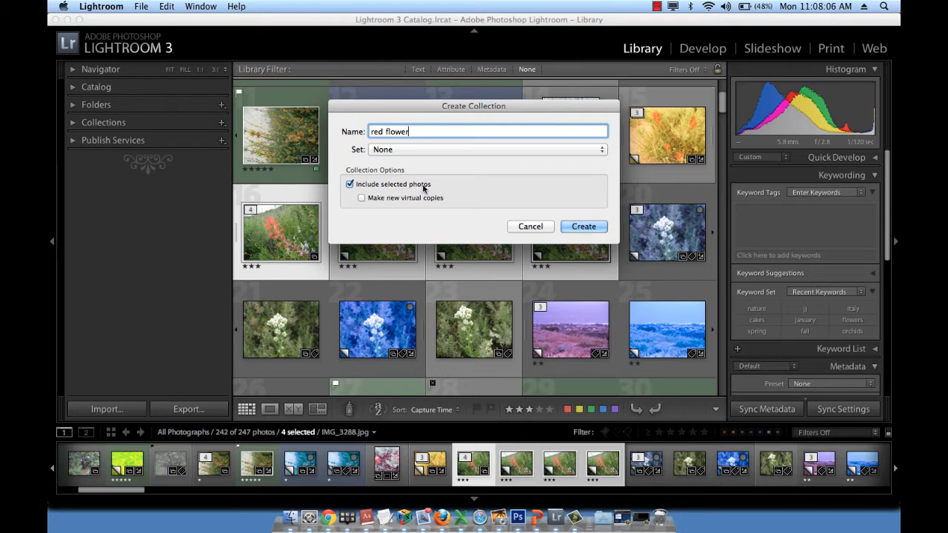
click(584, 226)
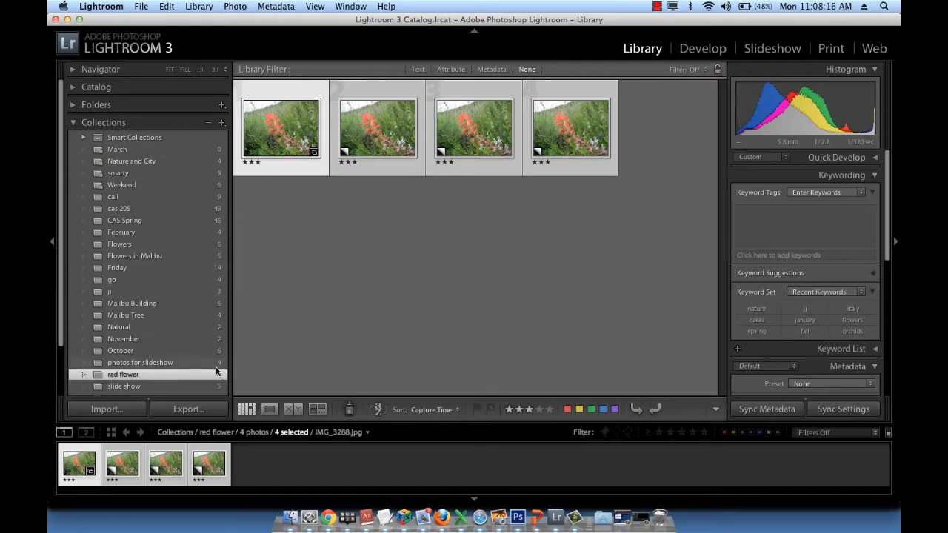
click(74, 123)
click(381, 234)
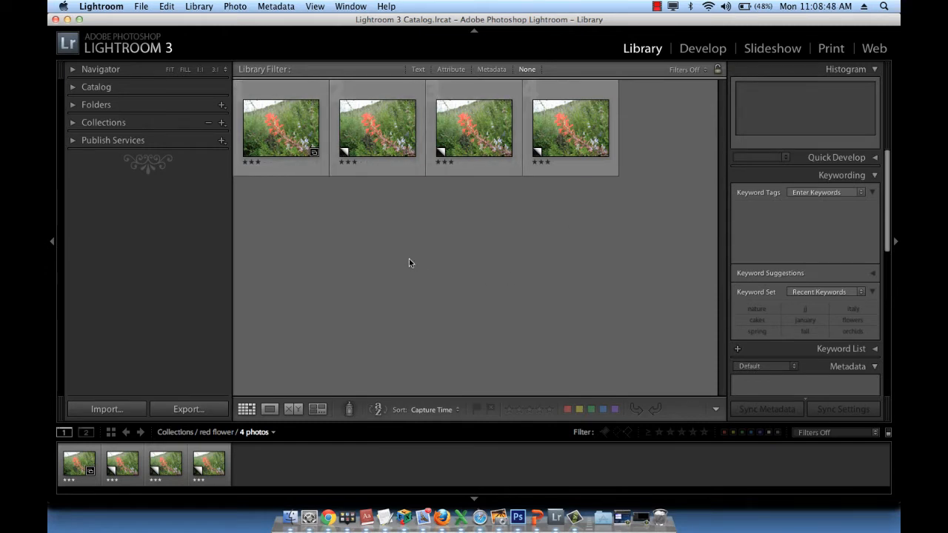
In Develop, set Contrast to +76 and Brightness to +22 on the first virtual copy of the flower photo.
click(380, 120)
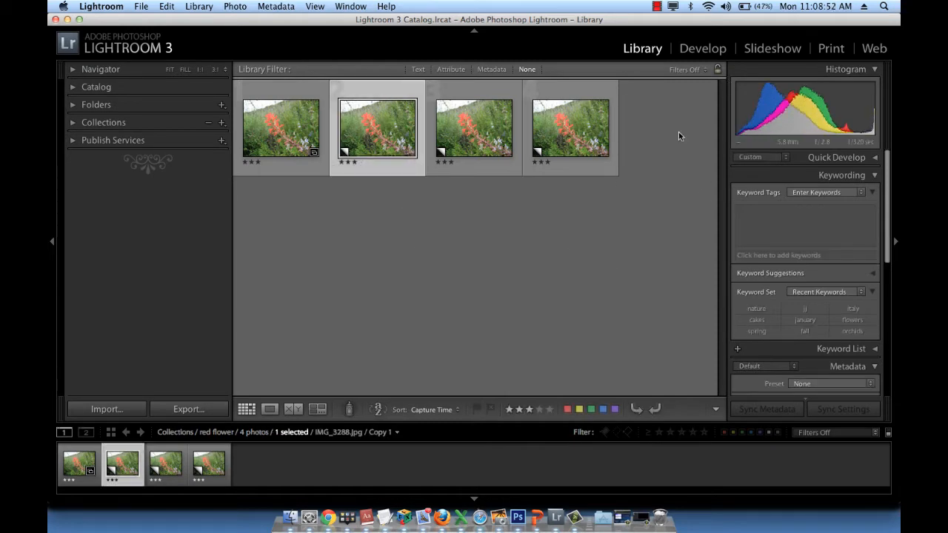
click(698, 49)
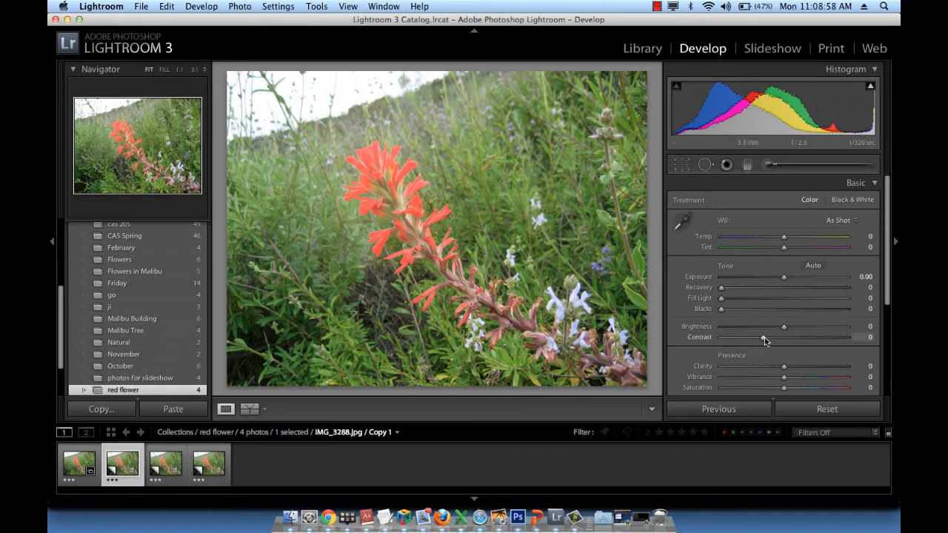
drag(763, 338, 824, 338)
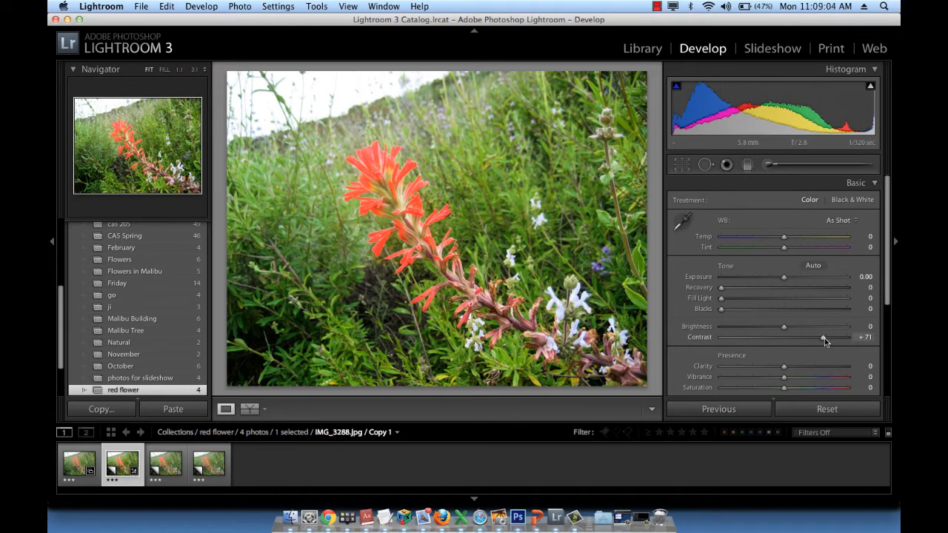
drag(825, 338, 794, 329)
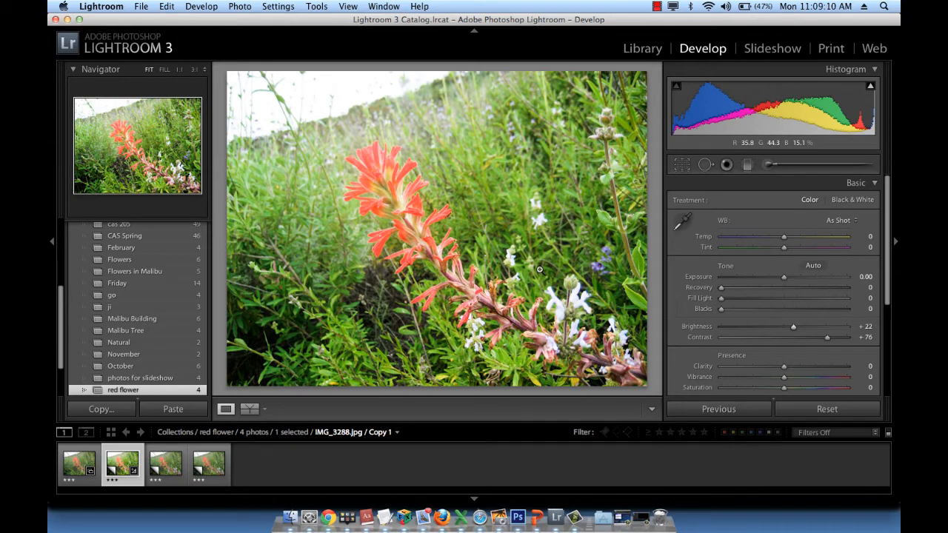
Set Contrast to +90 and Blacks to 16 on the second virtual copy.
key(Right)
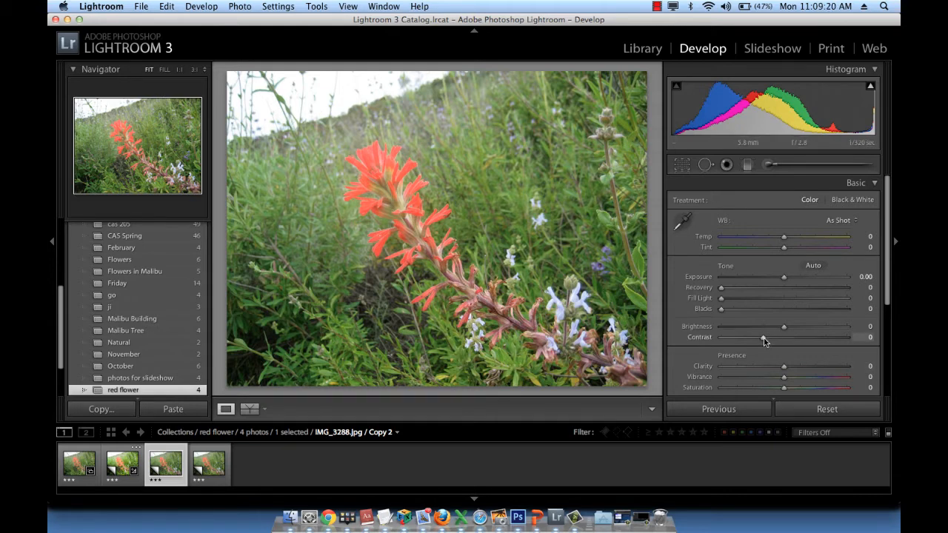
drag(764, 338, 839, 342)
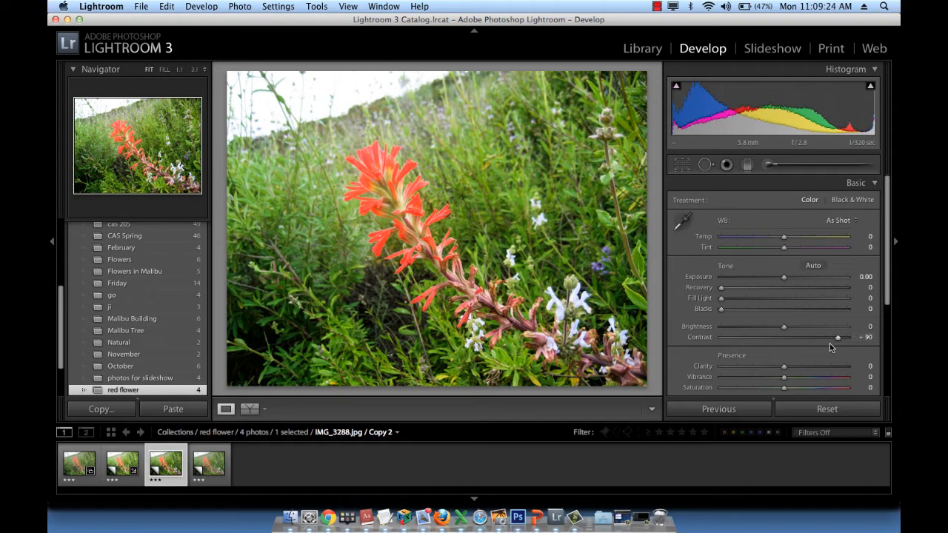
drag(723, 309, 743, 312)
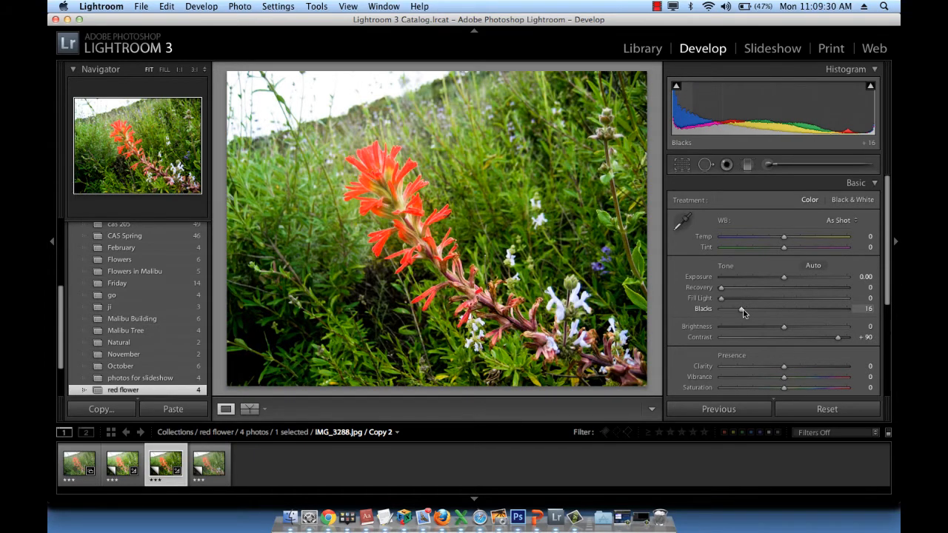
Set Contrast to +75 and the white balance Temp to -26 on the third virtual copy.
key(Right)
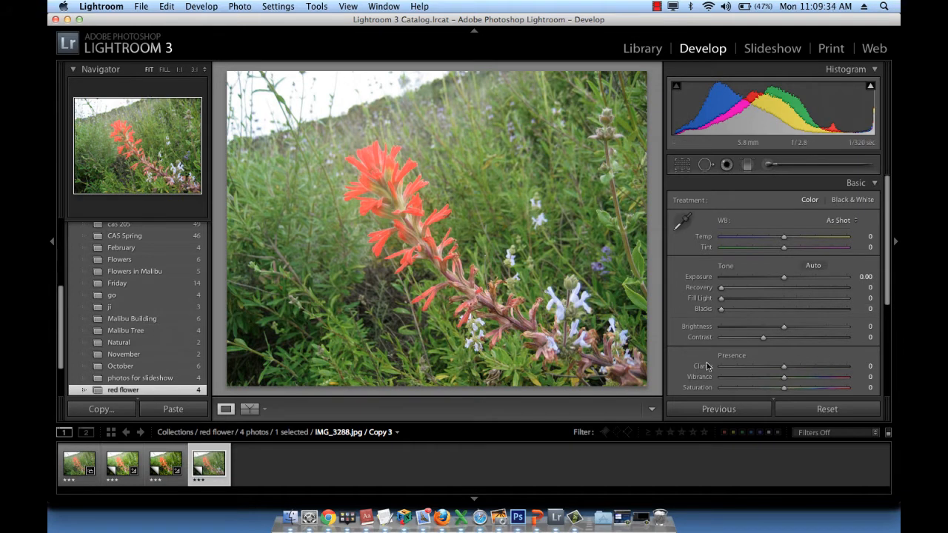
drag(765, 341, 828, 343)
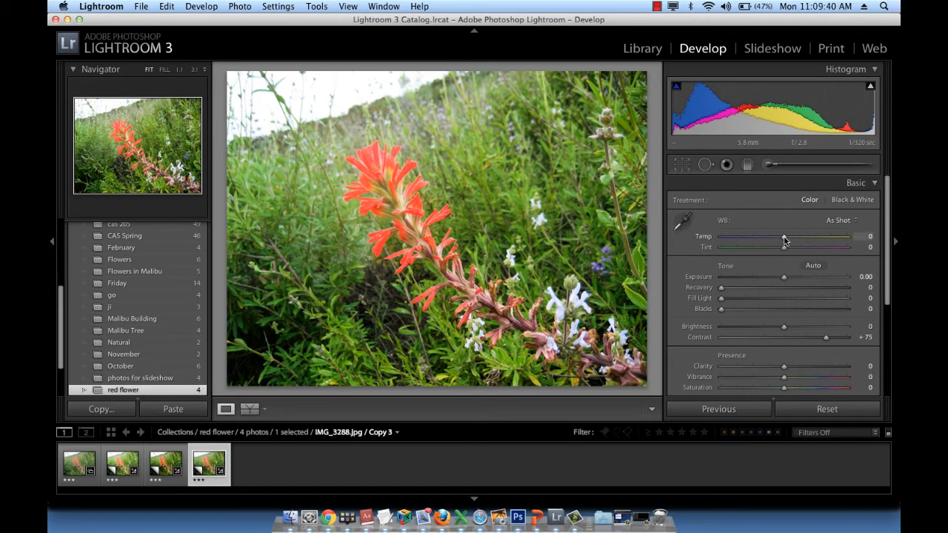
drag(784, 242, 768, 240)
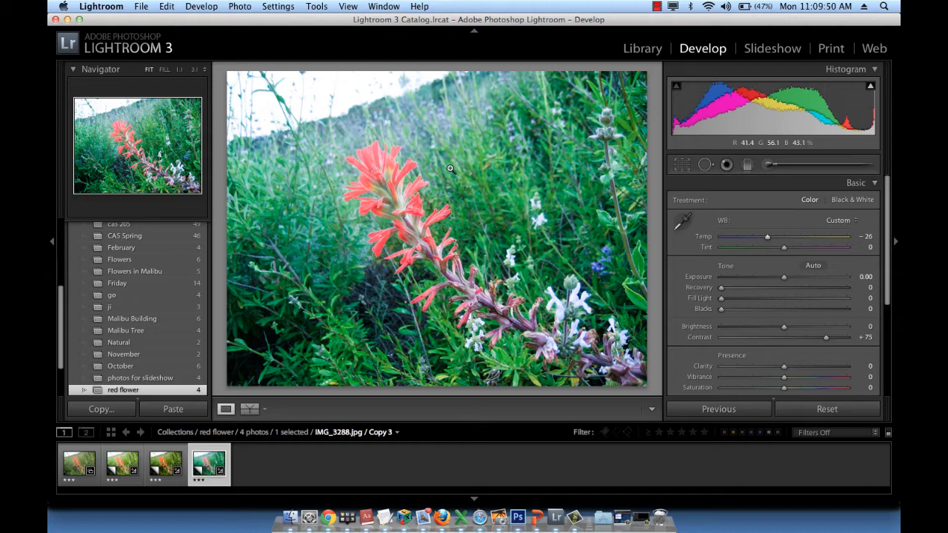
Compare the original flower photo with its three edited virtual copies, first in Develop and again in the Library with the Navigator preview shown.
key(Left)
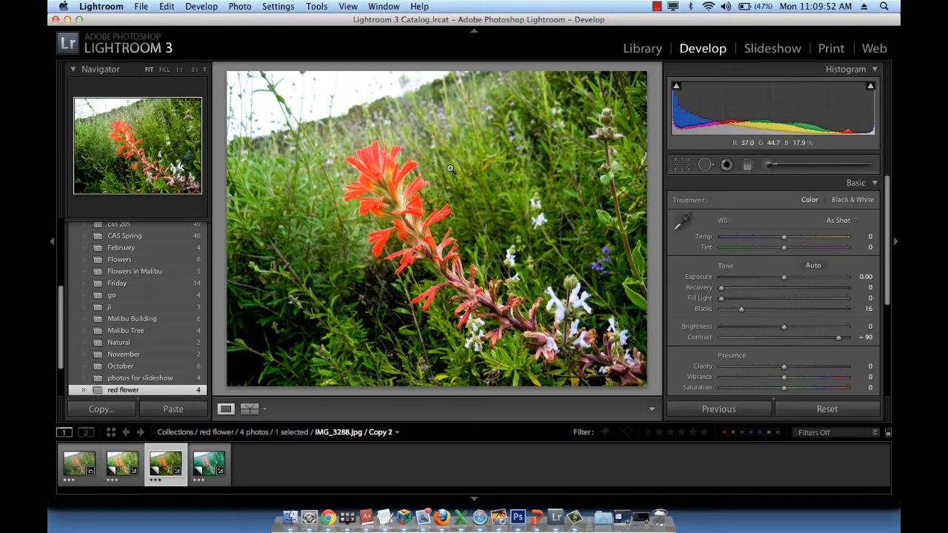
key(Left)
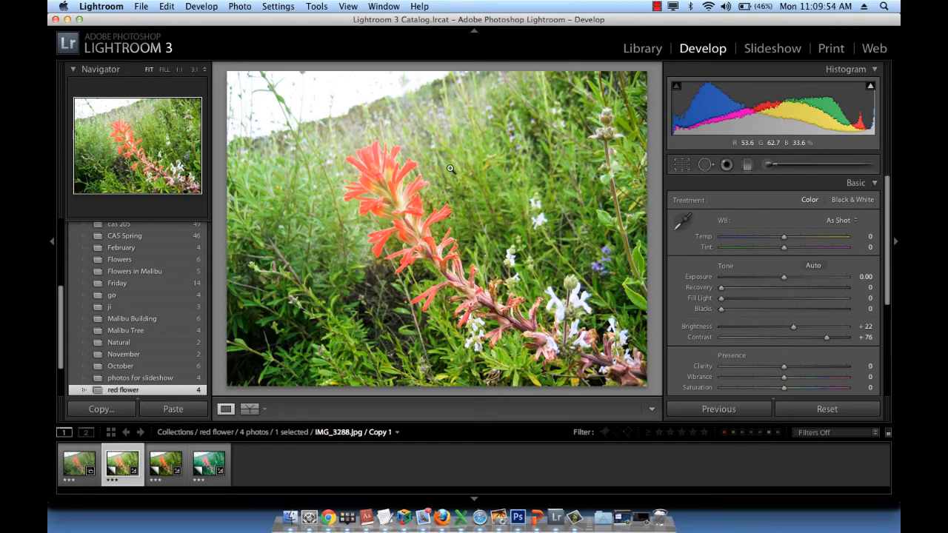
key(Left)
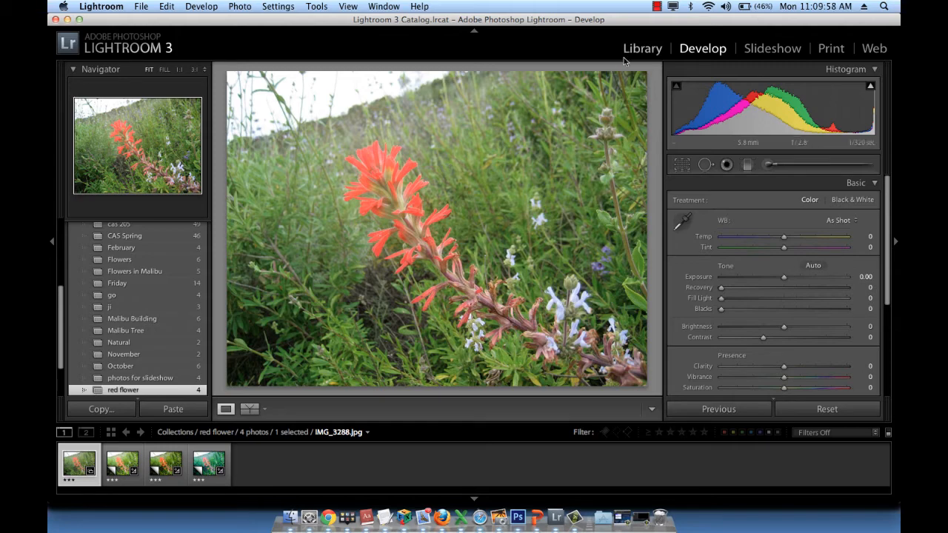
click(642, 48)
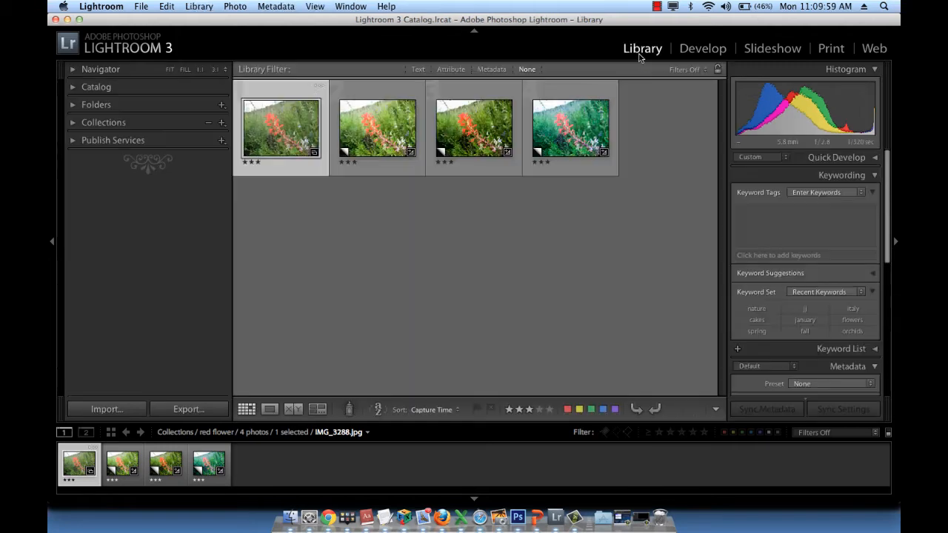
click(358, 280)
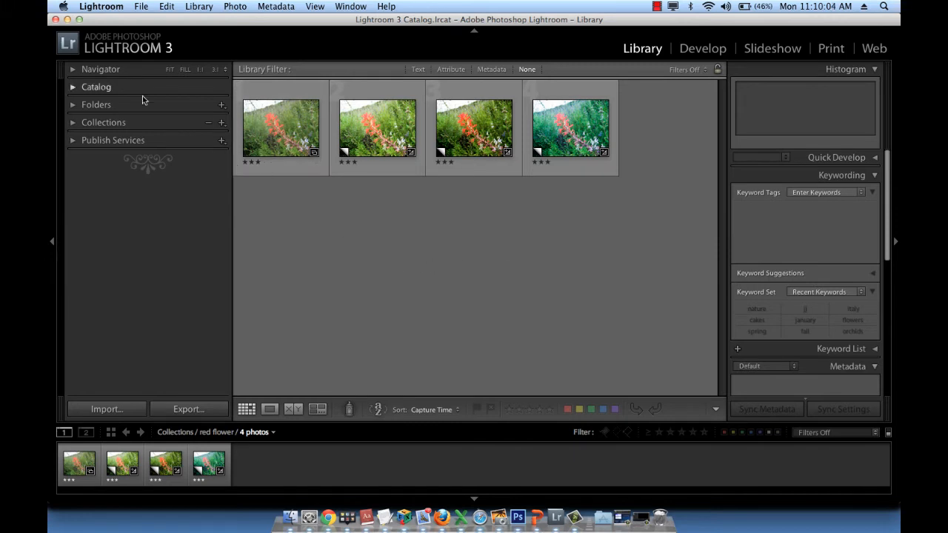
click(72, 69)
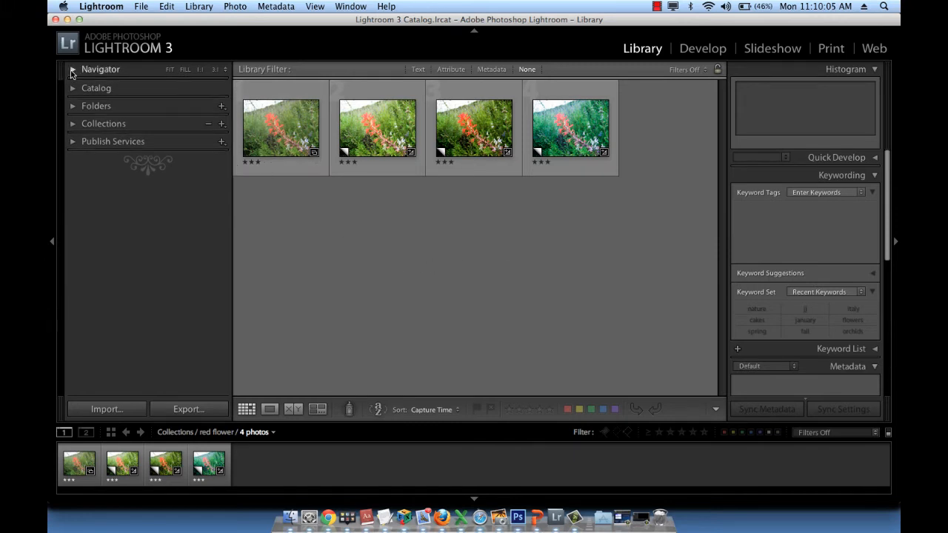
click(274, 137)
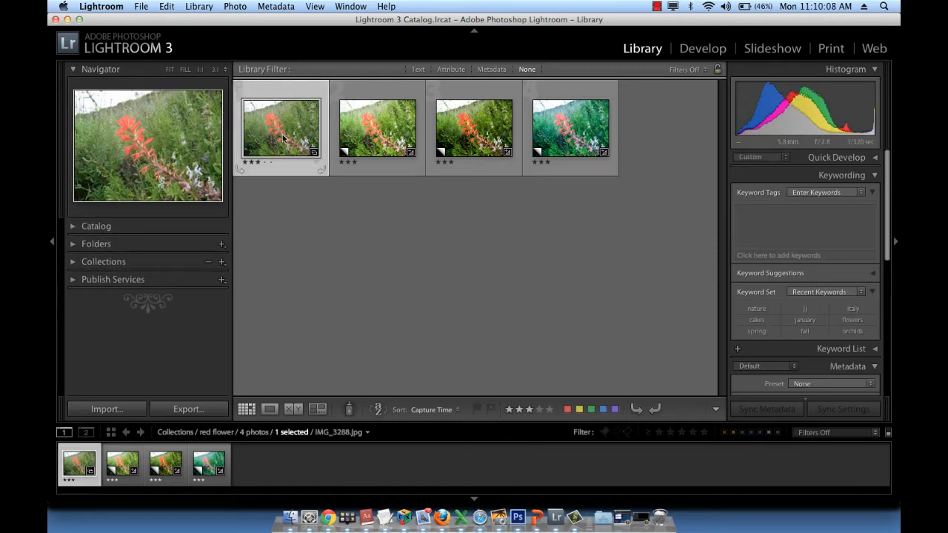
key(Right)
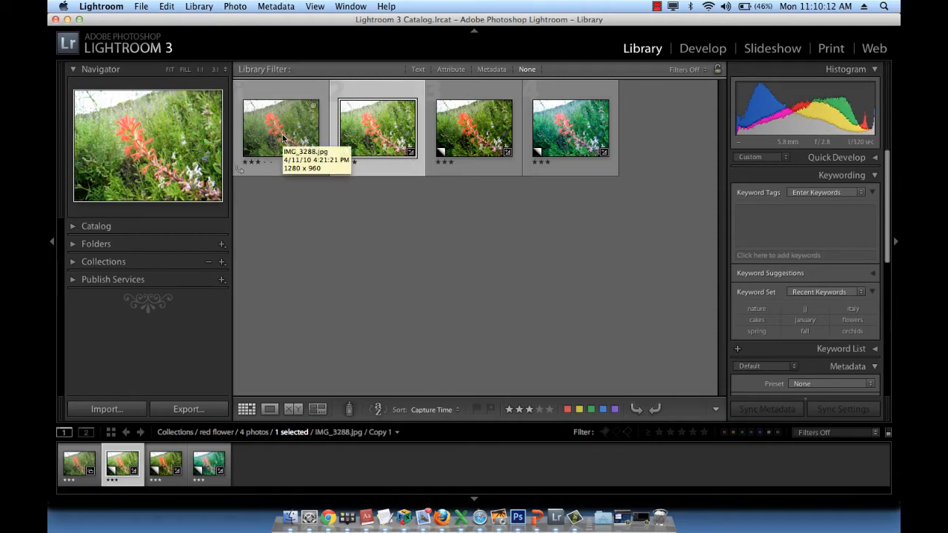
key(Right)
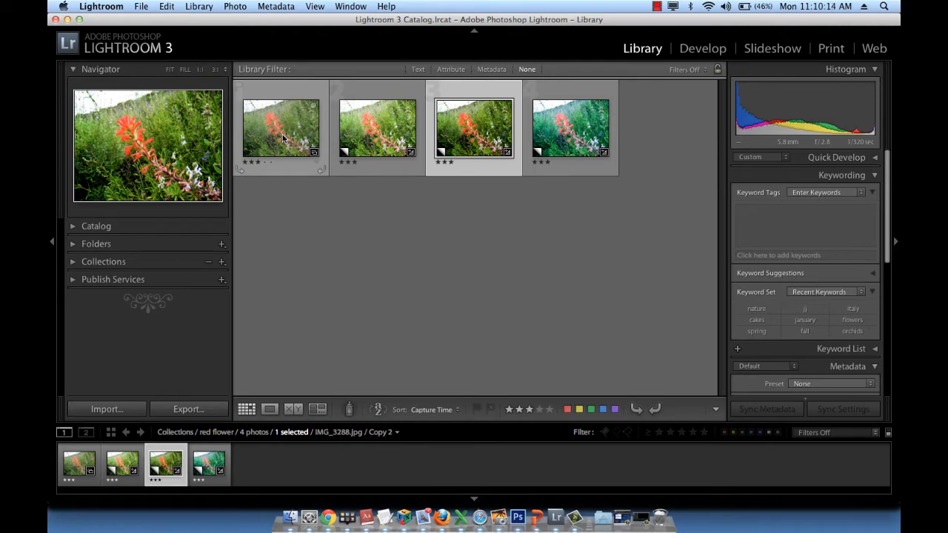
key(Right)
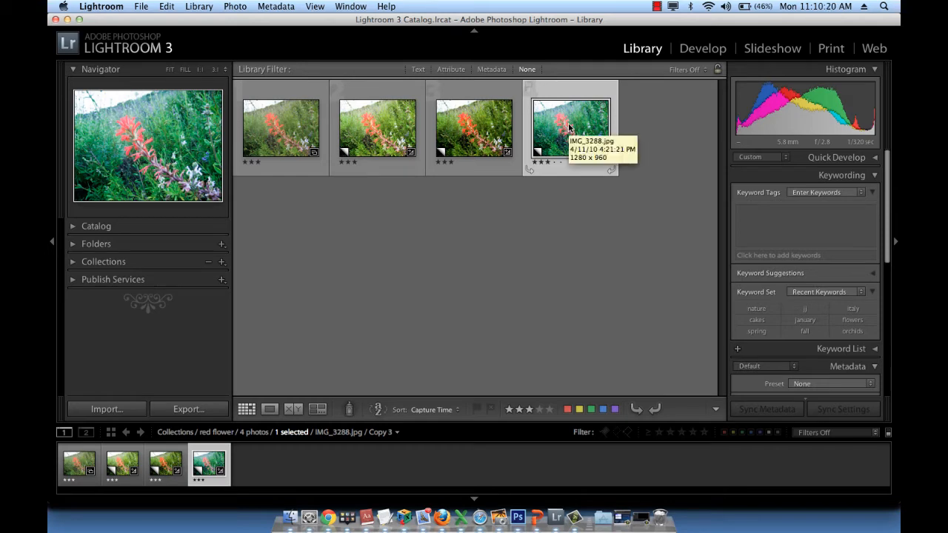
Preview the original flower photo and each of its three virtual copies one by one in the Library grid, leaving none selected.
click(434, 250)
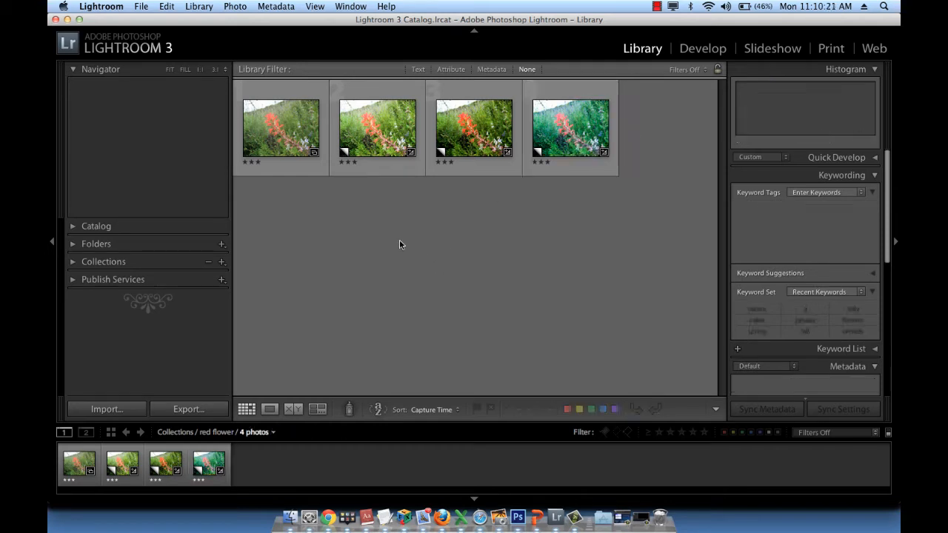
click(265, 137)
click(374, 141)
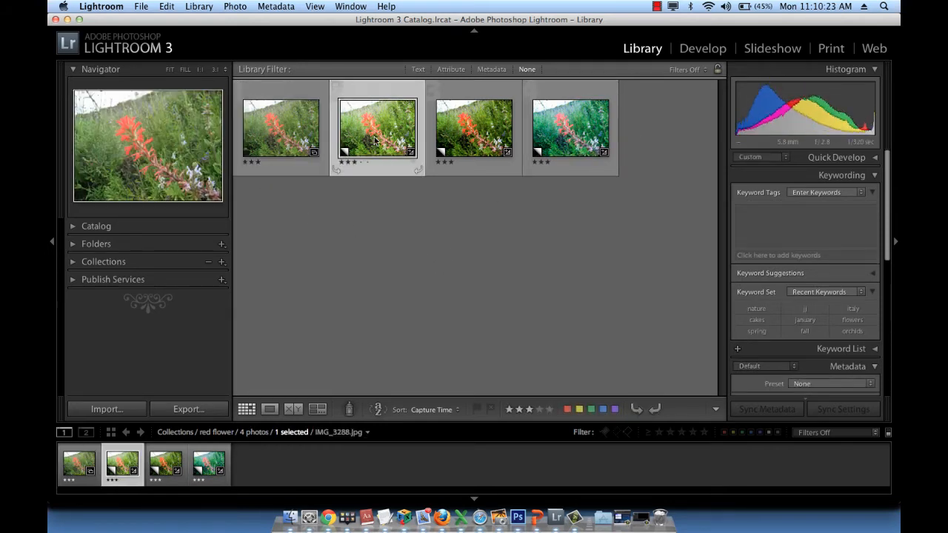
click(474, 137)
click(571, 146)
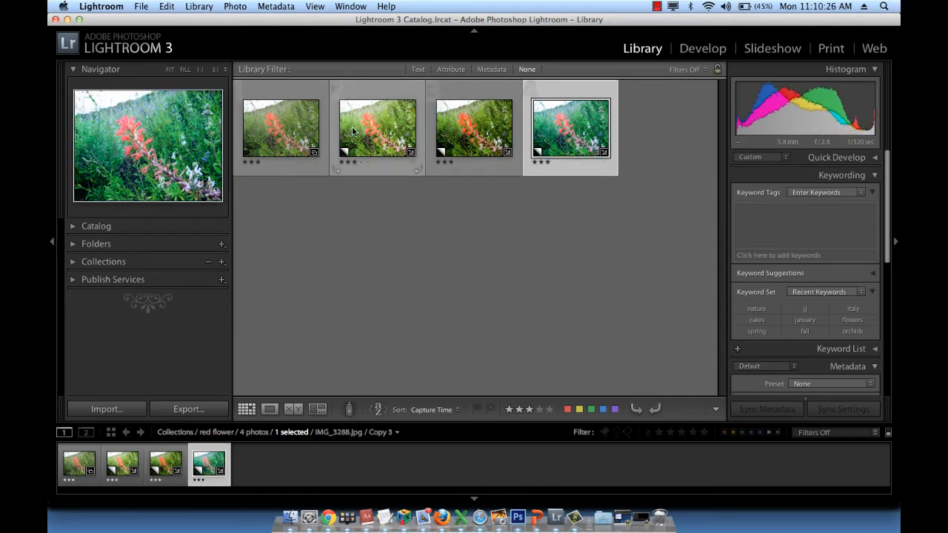
click(281, 130)
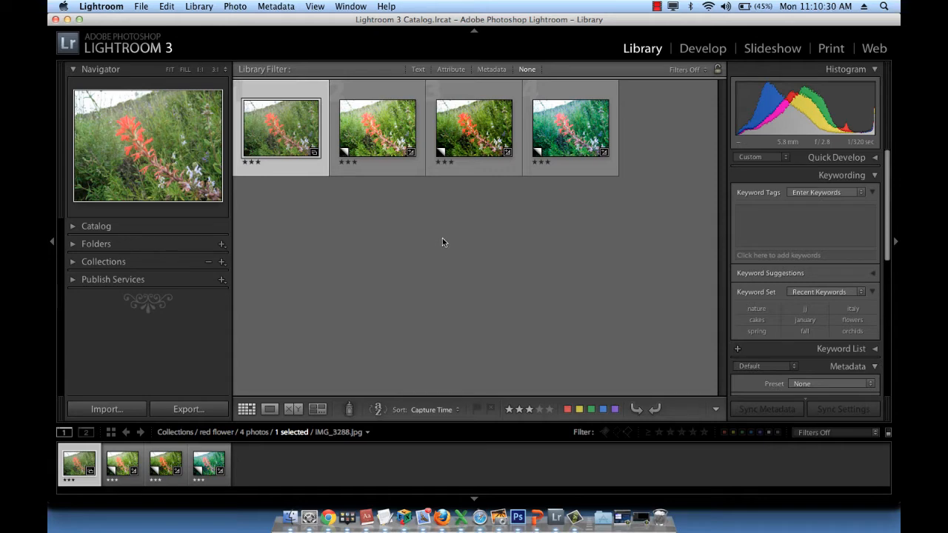
click(302, 266)
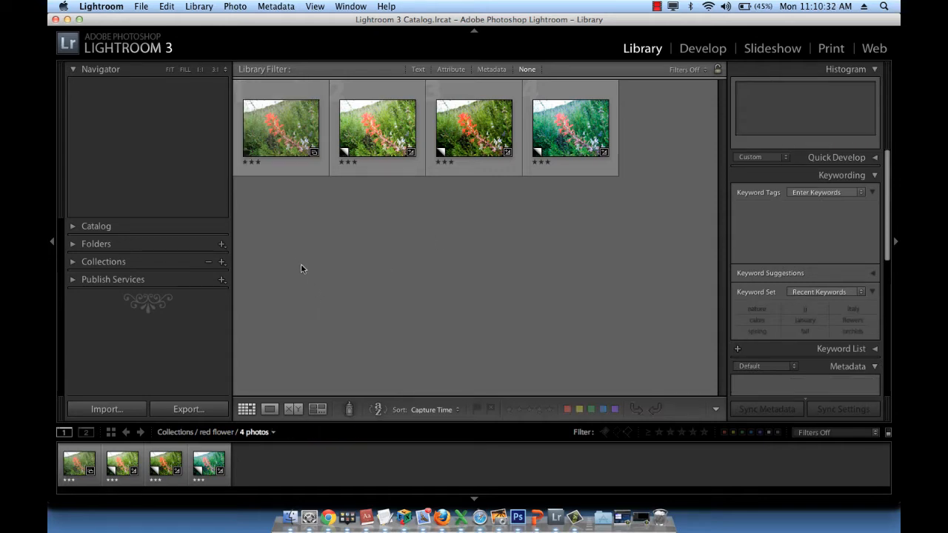
Select all four versions with the original as the active photo, show them in Compare view and hide the side panels.
click(280, 134)
key(super+a)
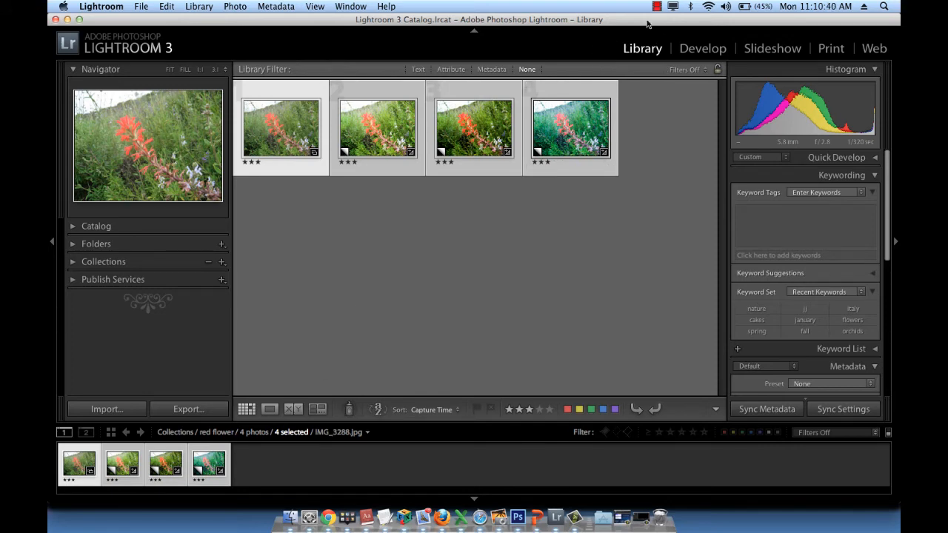
click(294, 410)
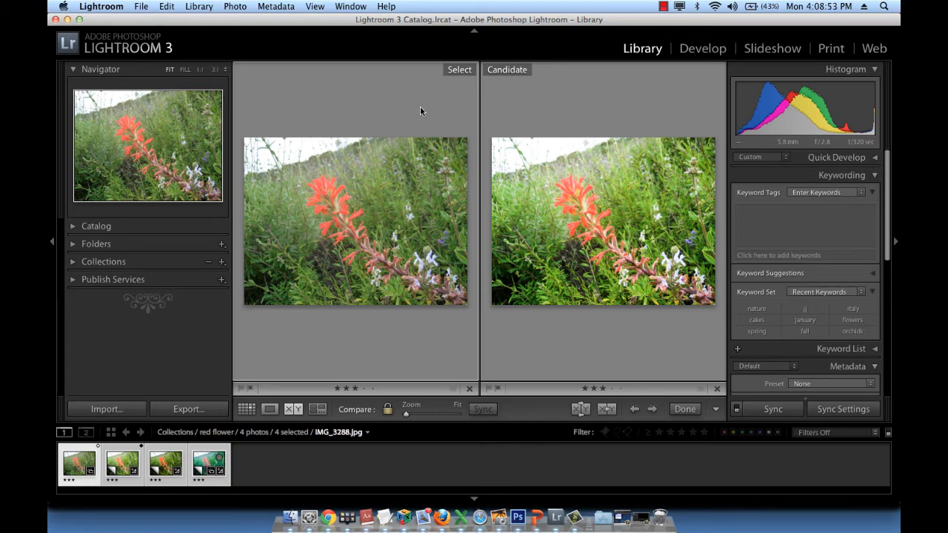
key(Tab)
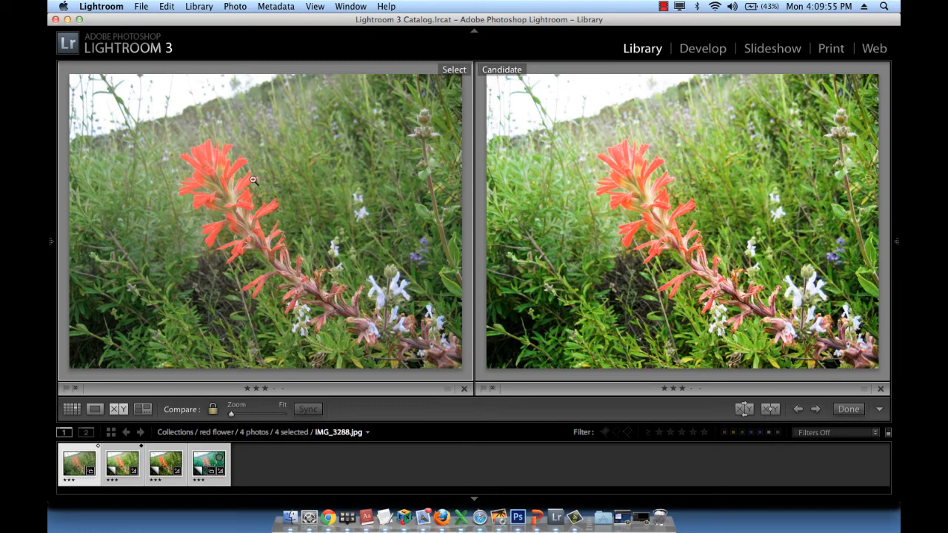
Promote the candidate to Select twice, making Copy 1 and then Copy 2 the Select photo, and finish the comparison.
click(772, 412)
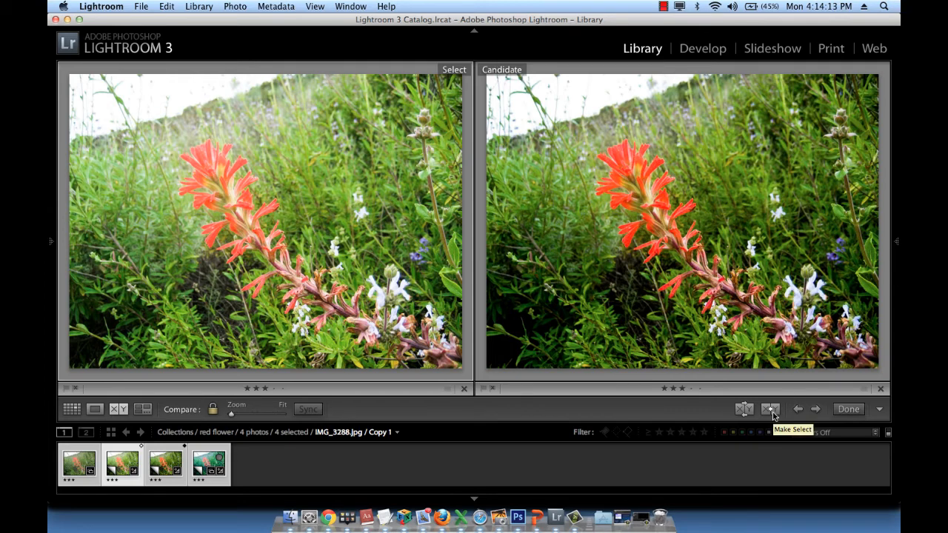
click(771, 410)
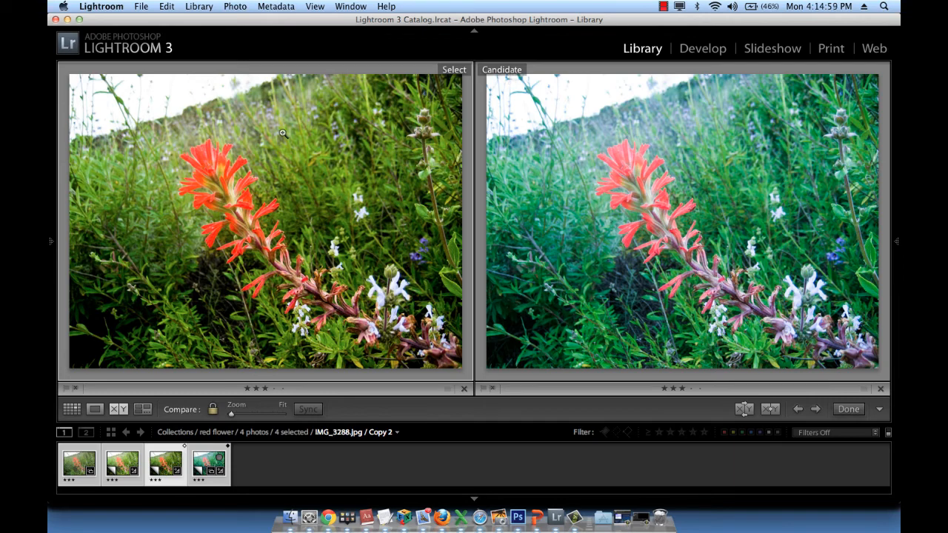
click(856, 414)
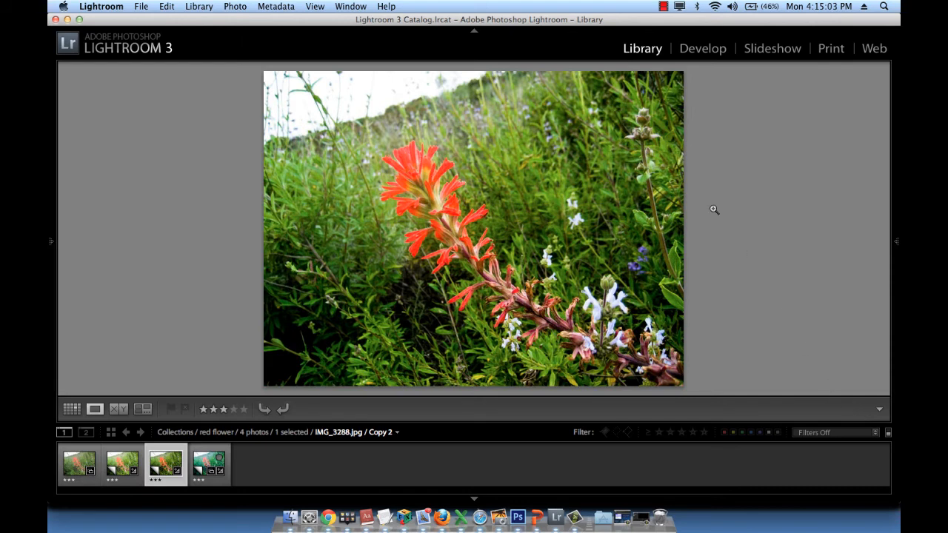